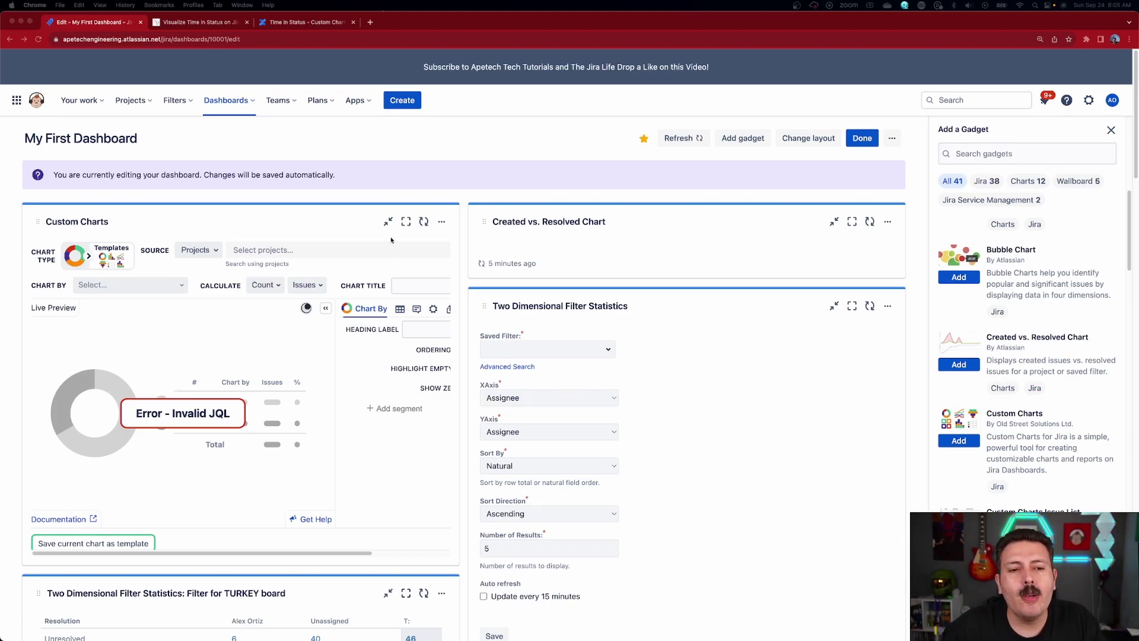
# Expand the Custom Charts gadget to full width.
pyautogui.click(406, 222)
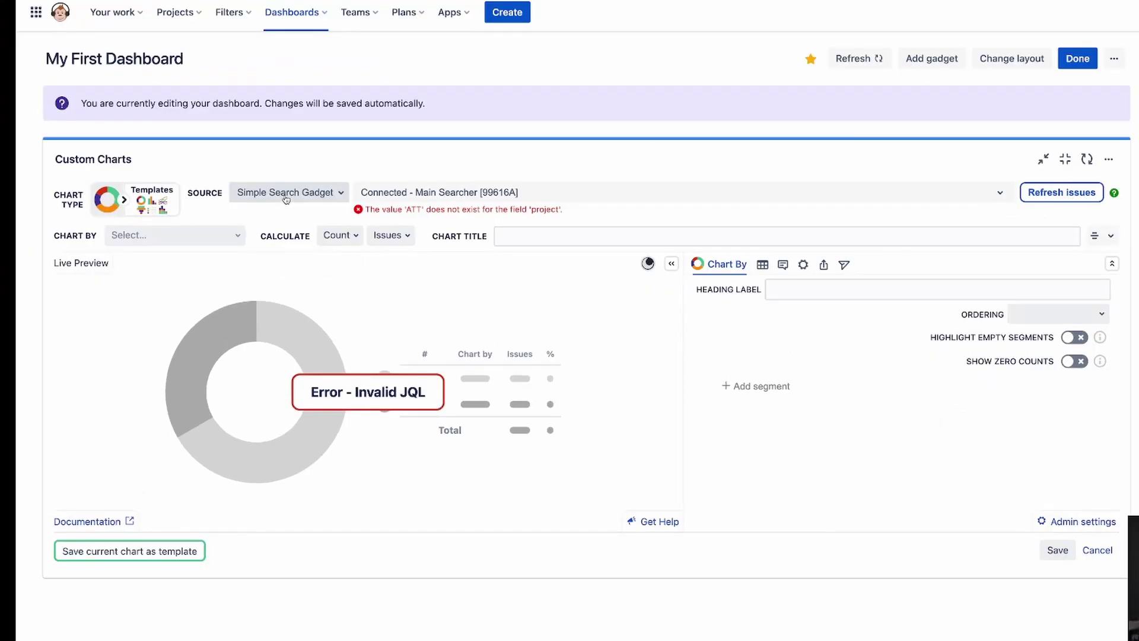
# Use the A kanban workflow demo (KWD) project as the source and search its issues.
pyautogui.click(197, 248)
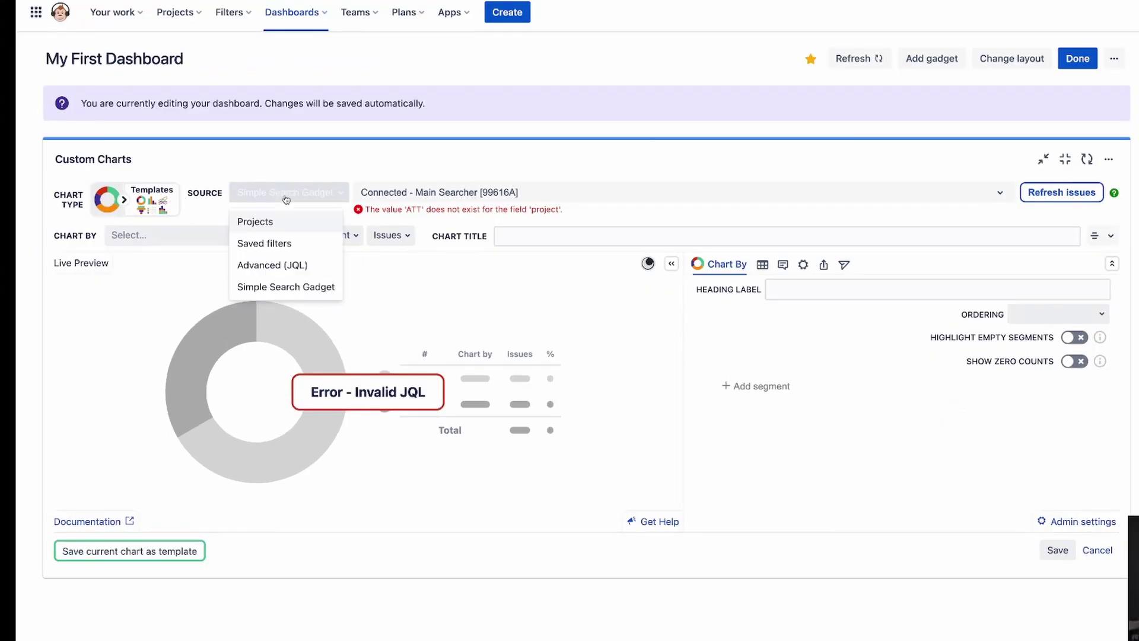
pyautogui.click(230, 271)
pyautogui.click(397, 193)
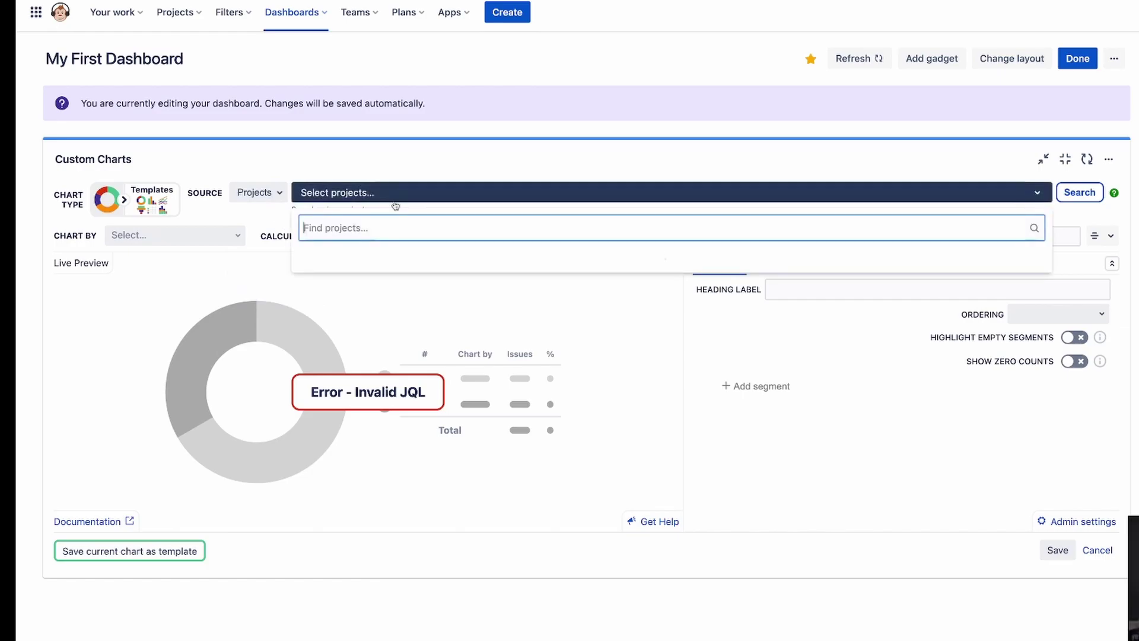
pyautogui.click(416, 276)
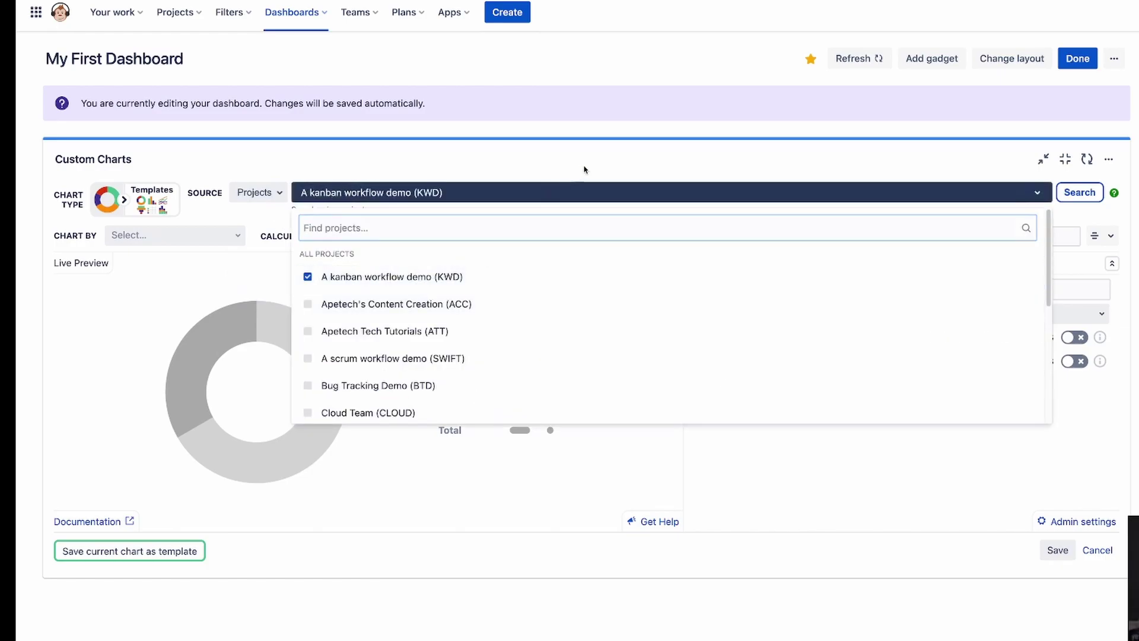
pyautogui.click(1079, 193)
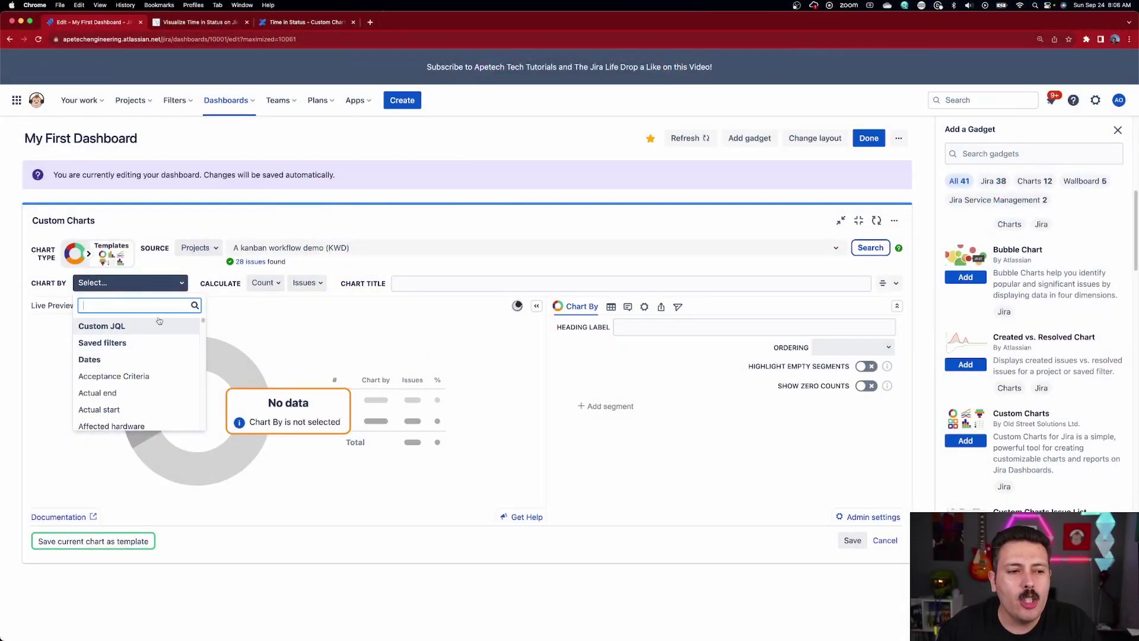
# Set Chart By to Status (Time in status), found by searching 'stat'.
pyautogui.write('status')
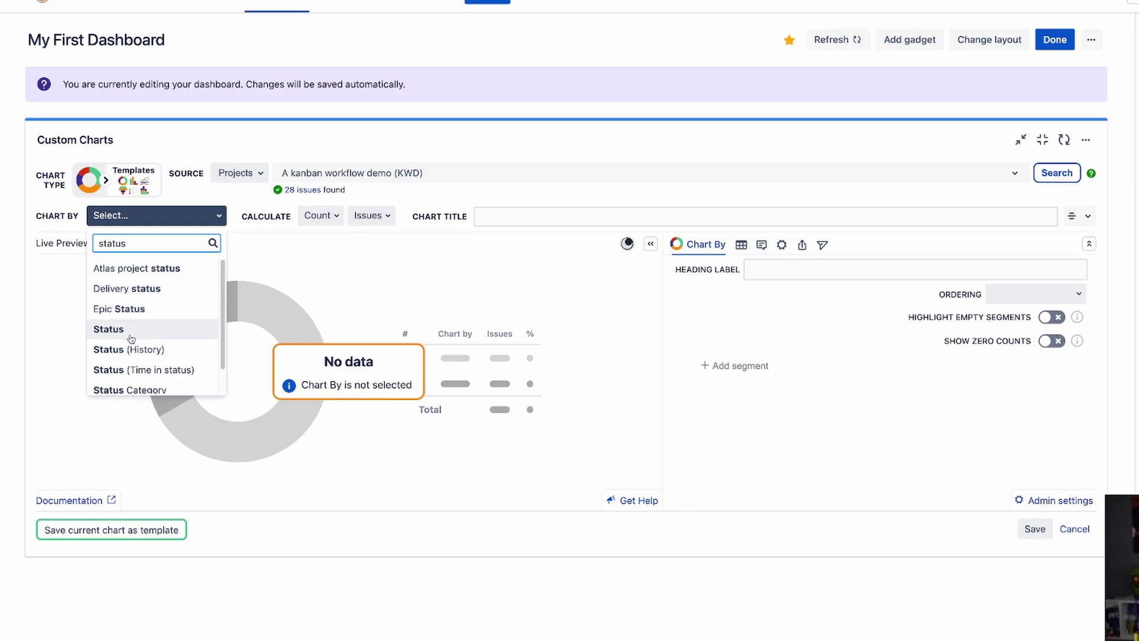
pyautogui.click(141, 370)
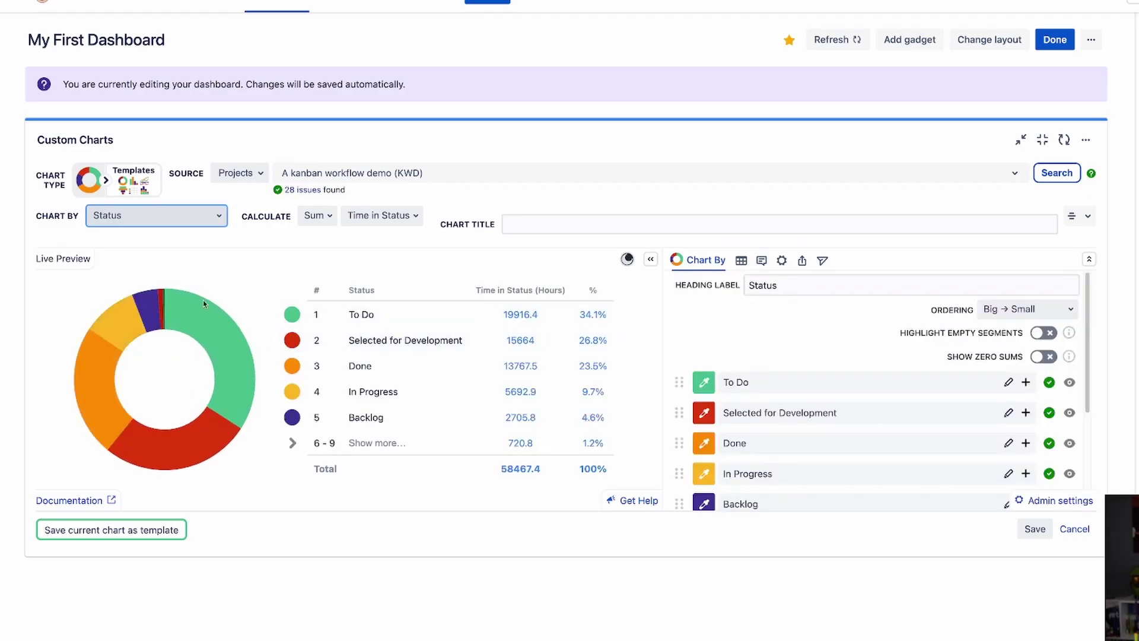
# Switch to a 1D Bar Chart and re-select Status (Time in status) for Chart By.
pyautogui.click(107, 184)
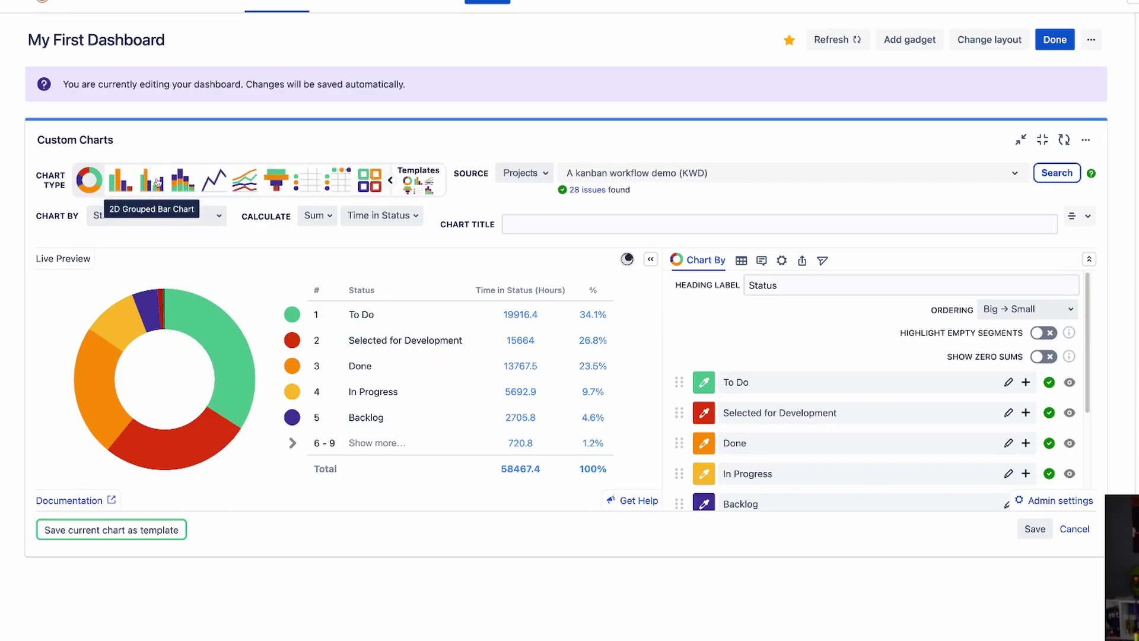
pyautogui.click(120, 183)
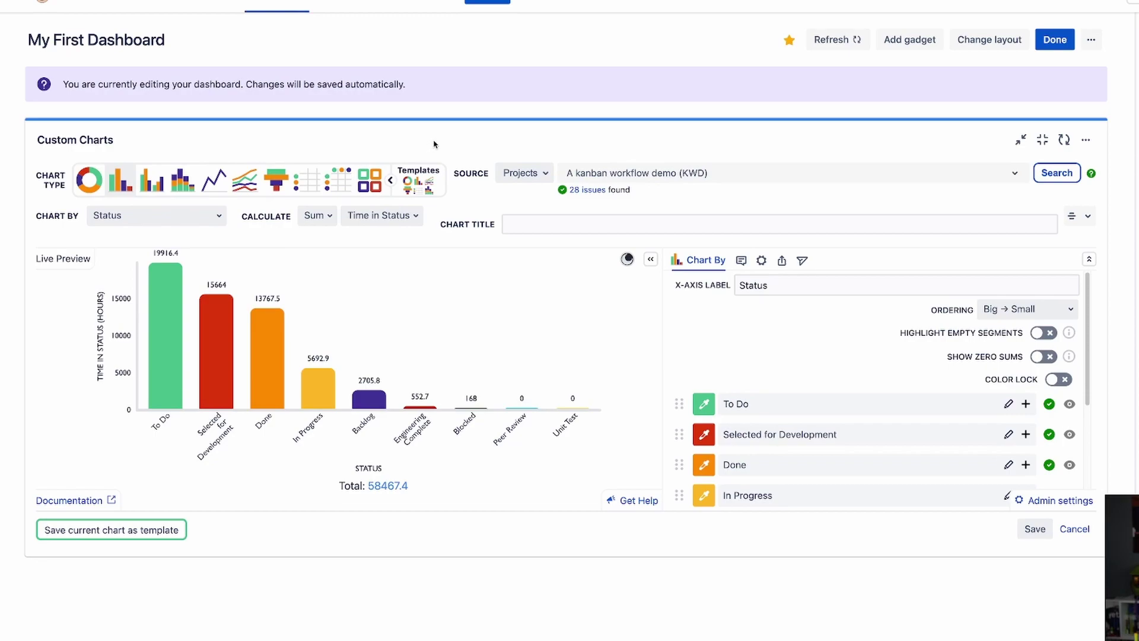
pyautogui.click(145, 218)
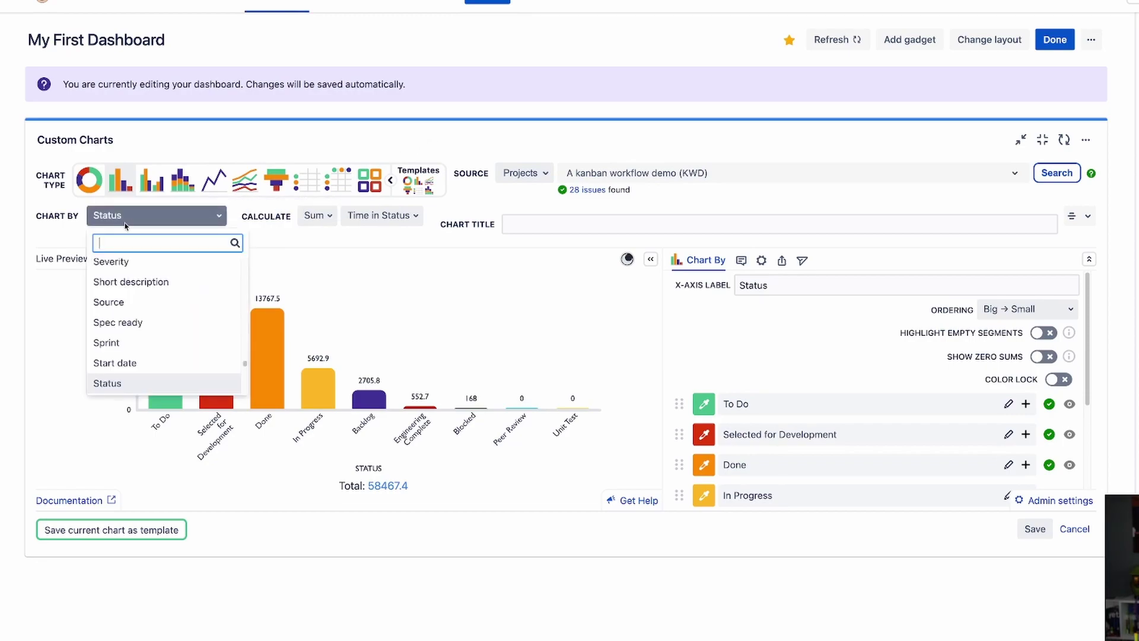
pyautogui.scroll(-2, 151, 307)
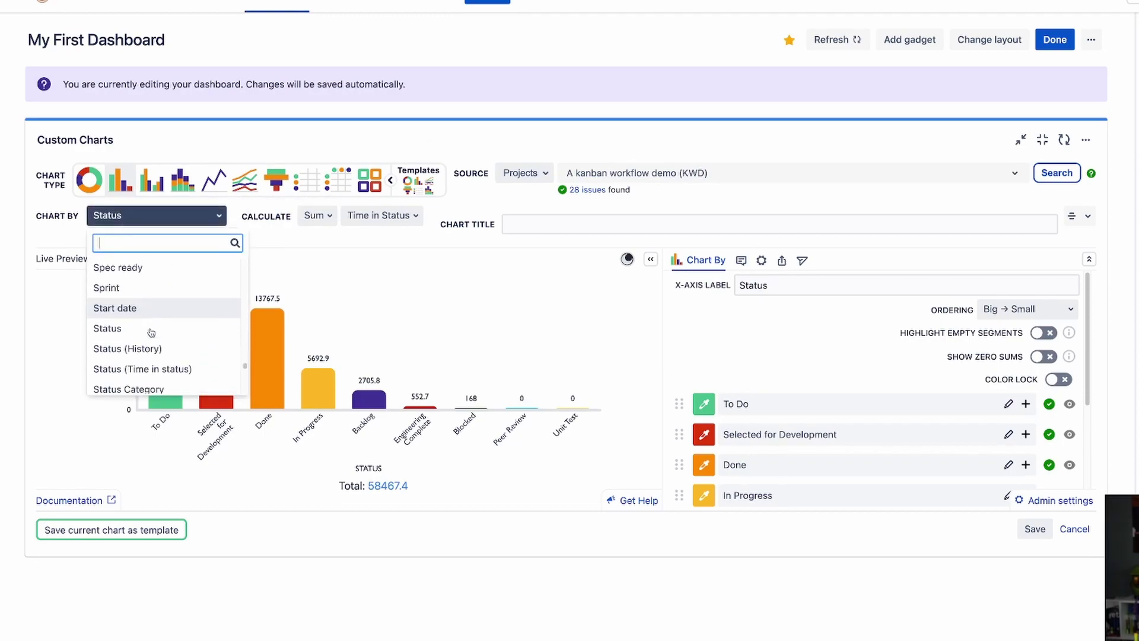
pyautogui.click(157, 369)
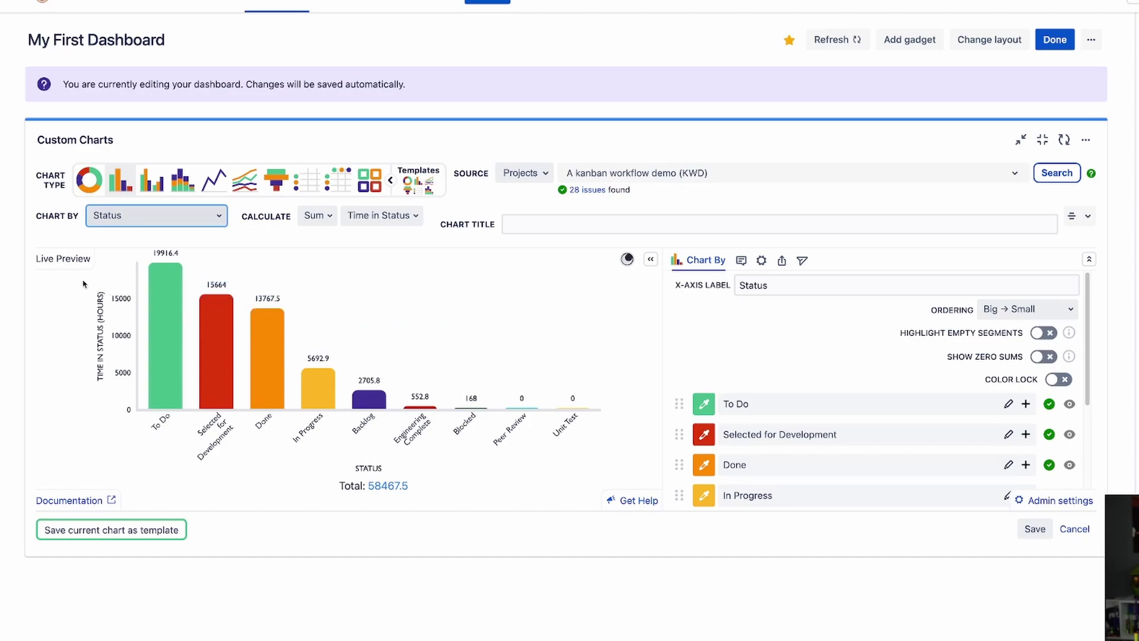
pyautogui.moveTo(164, 273)
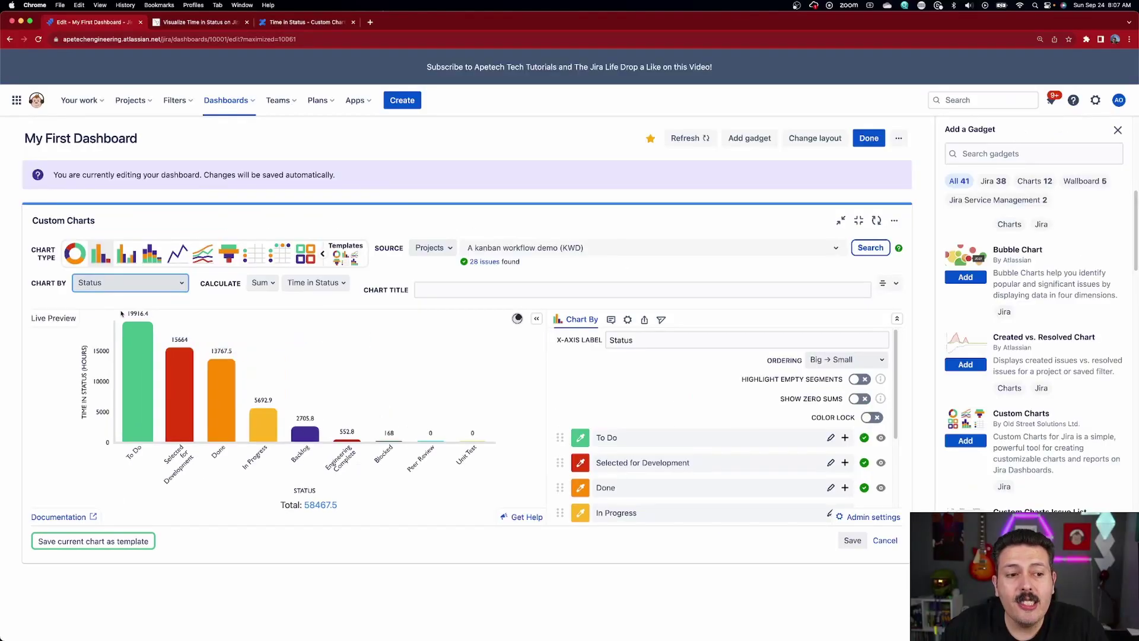
pyautogui.moveTo(126, 332)
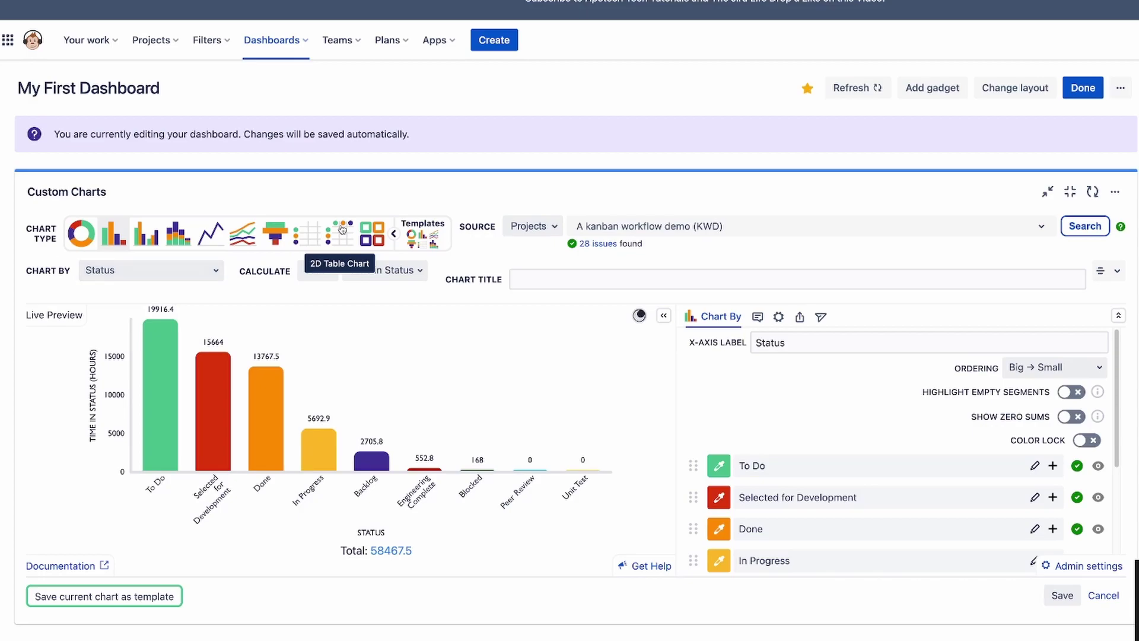
# Switch to a 2D Table Chart with Status rows, grouped by issue Key.
pyautogui.click(342, 229)
pyautogui.click(141, 280)
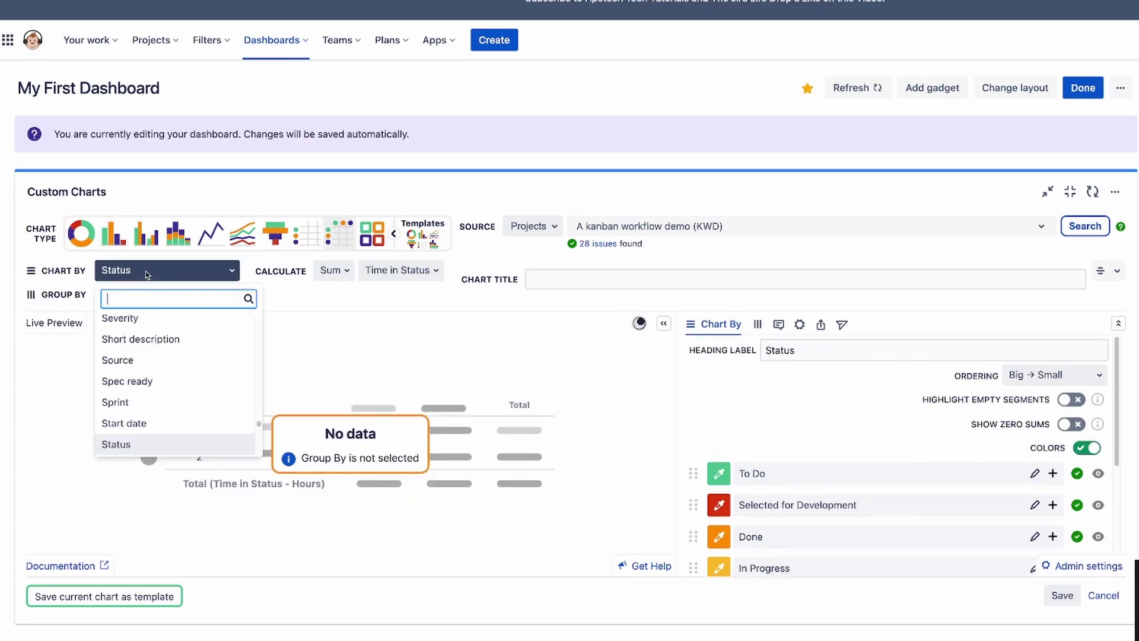
pyautogui.scroll(-1, 166, 423)
pyautogui.click(167, 422)
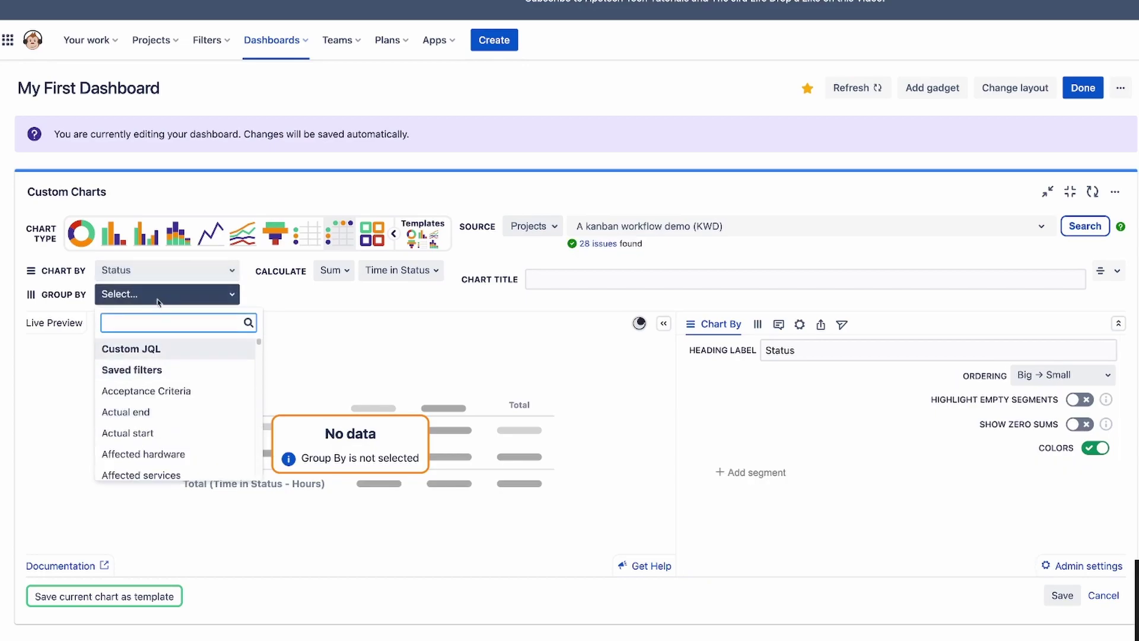
pyautogui.write('key')
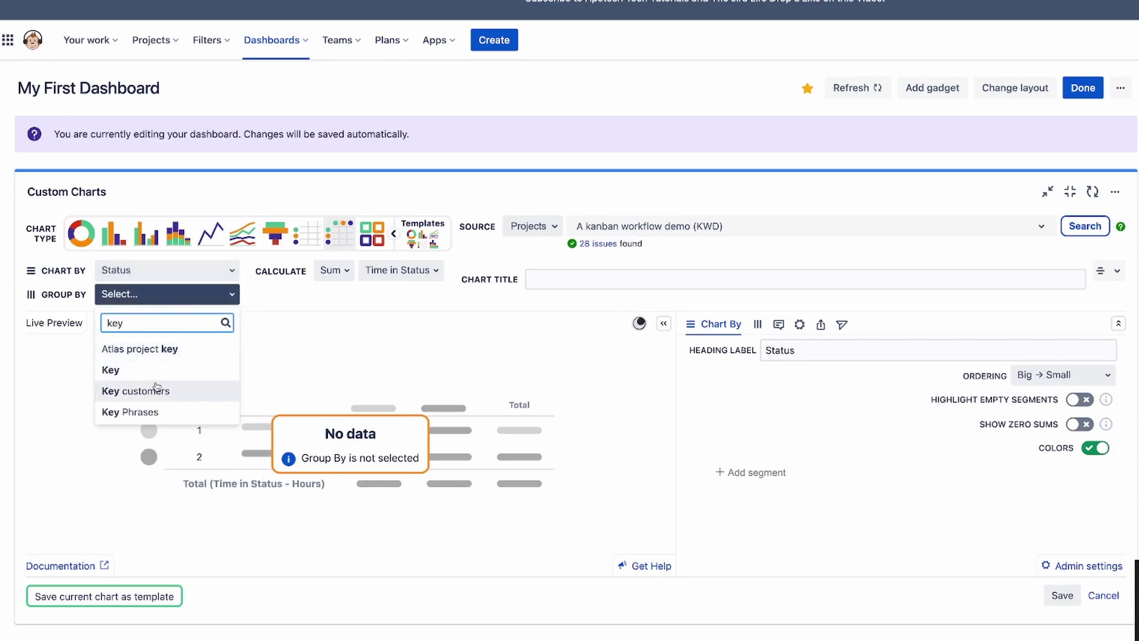
pyautogui.click(148, 369)
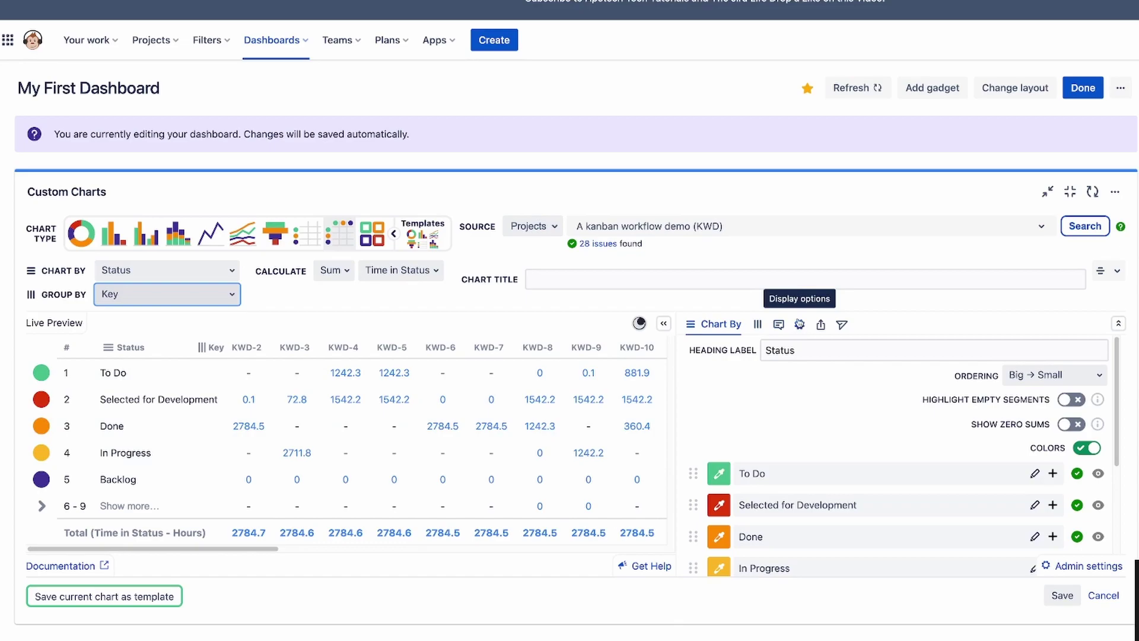
# Set the Time unit to Days in the General display options.
pyautogui.click(800, 326)
pyautogui.scroll(-10, 800, 526)
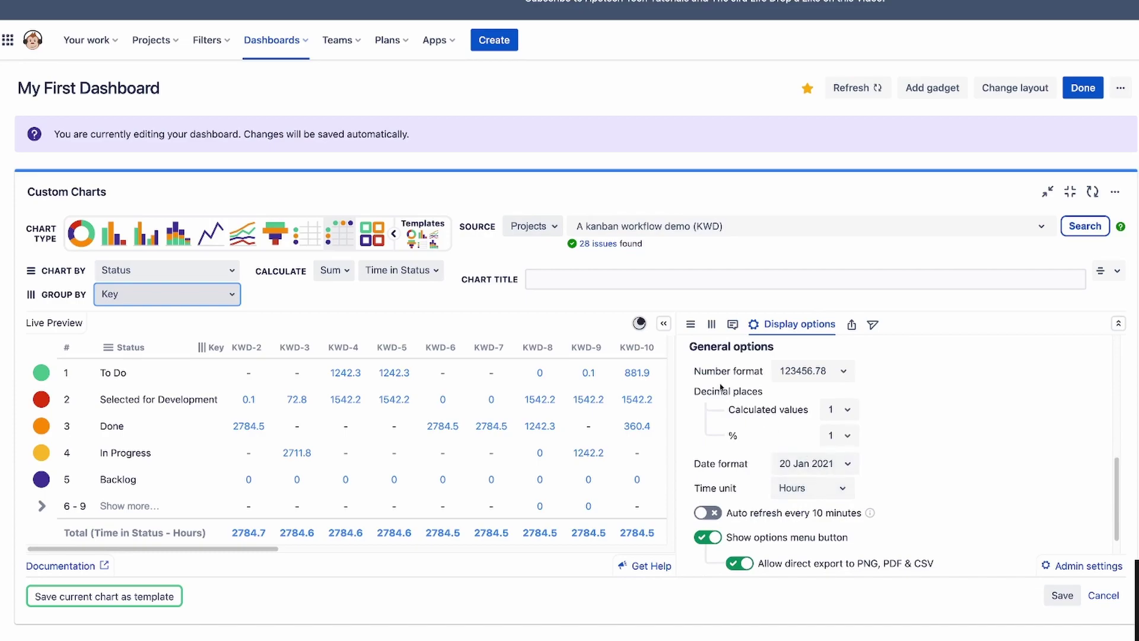
pyautogui.moveTo(705, 346); pyautogui.dragTo(755, 346)
pyautogui.click(830, 487)
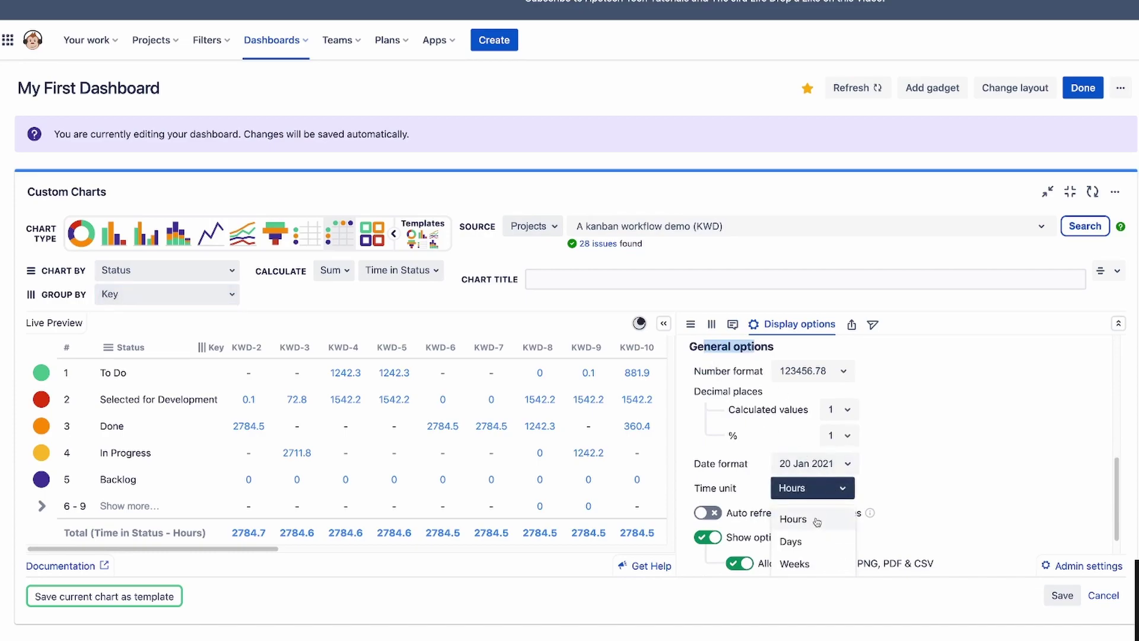
pyautogui.click(814, 541)
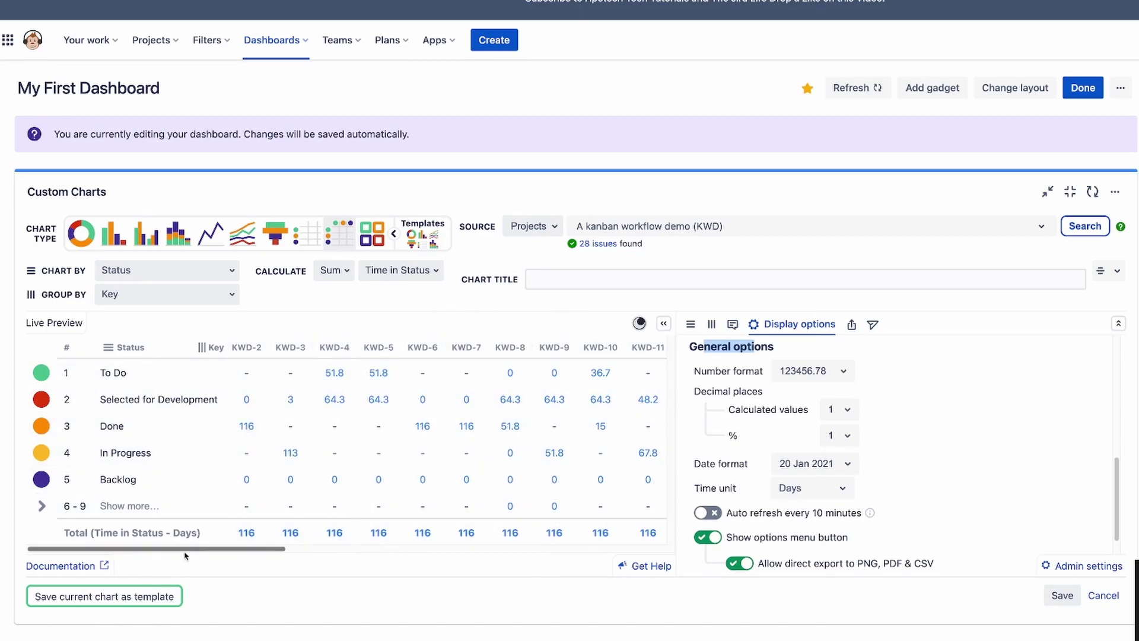
pyautogui.moveTo(185, 549); pyautogui.dragTo(160, 563)
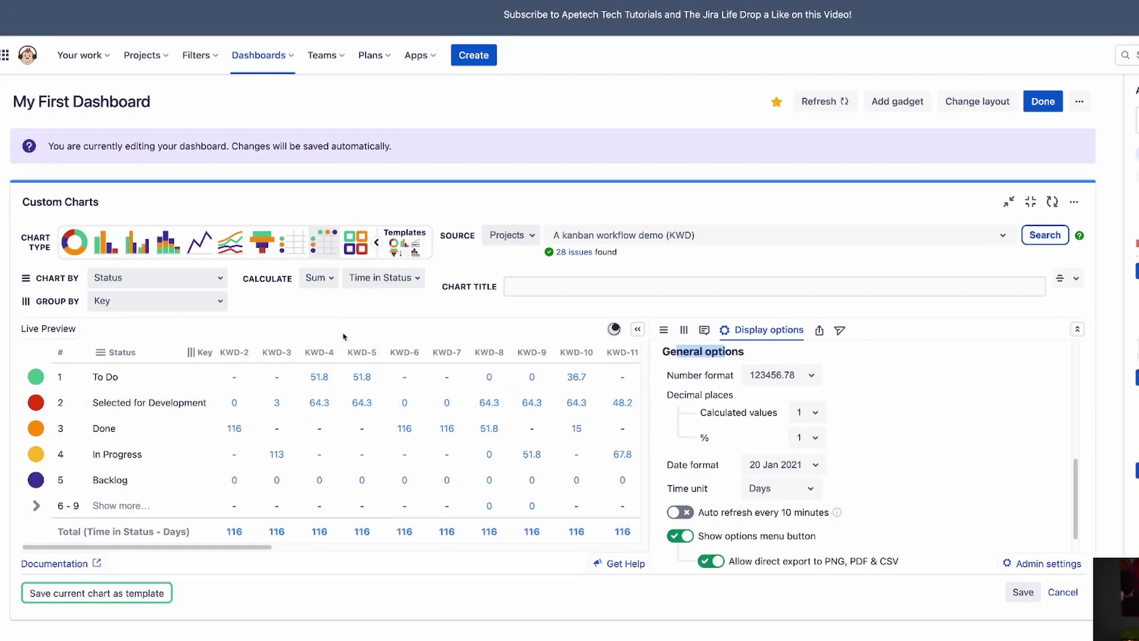
pyautogui.click(316, 278)
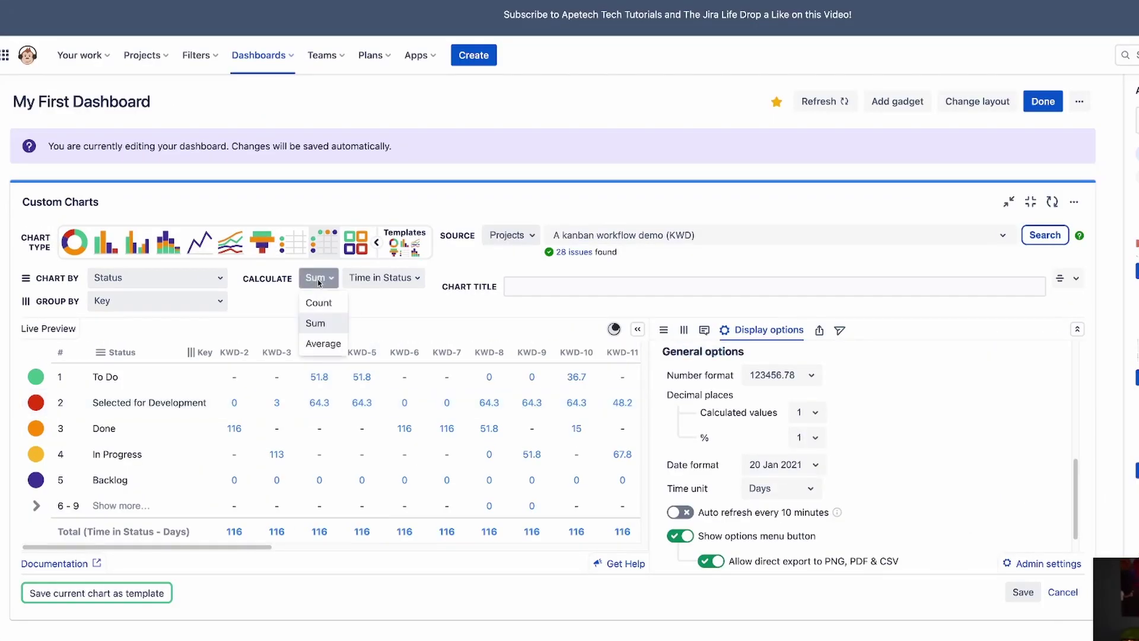
pyautogui.click(310, 343)
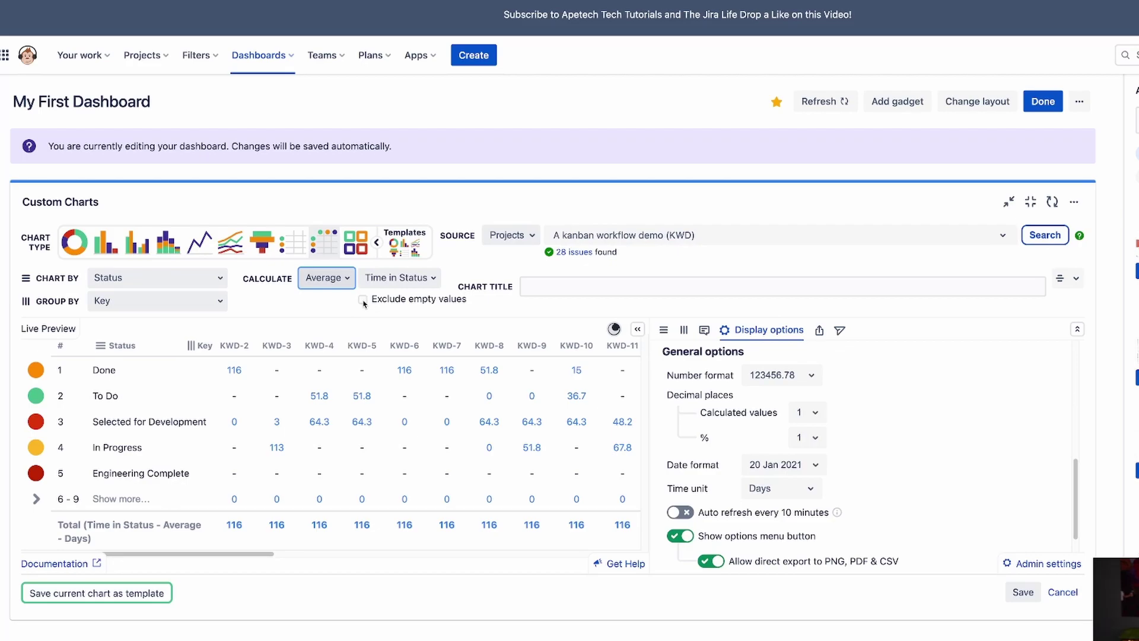
pyautogui.click(330, 279)
pyautogui.click(320, 322)
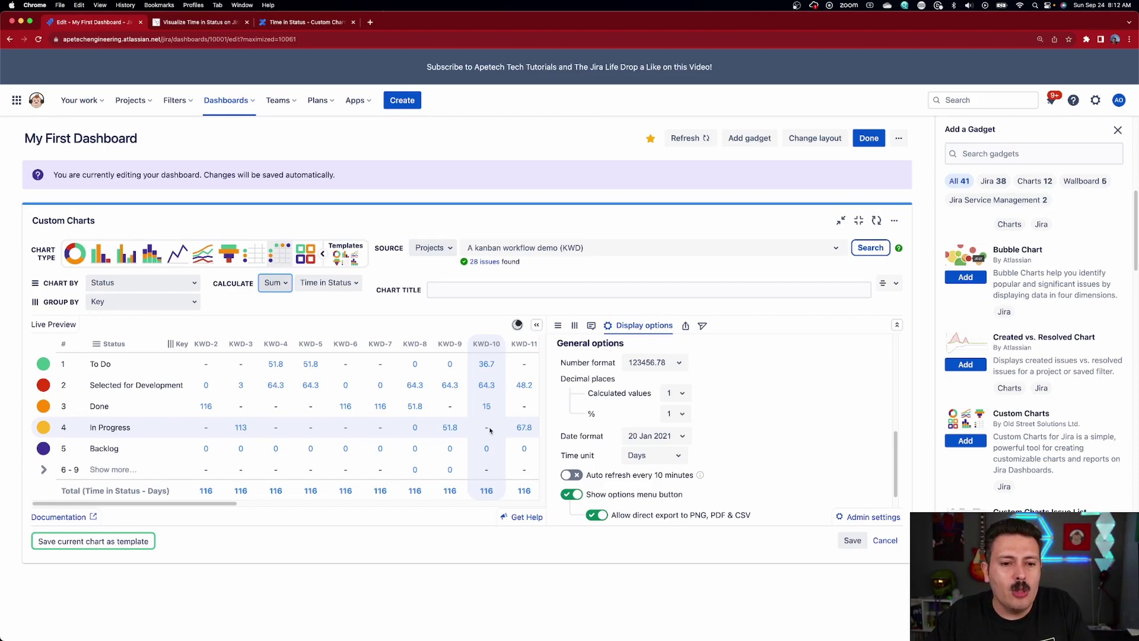
# Save the Custom Charts gadget configuration.
pyautogui.click(851, 541)
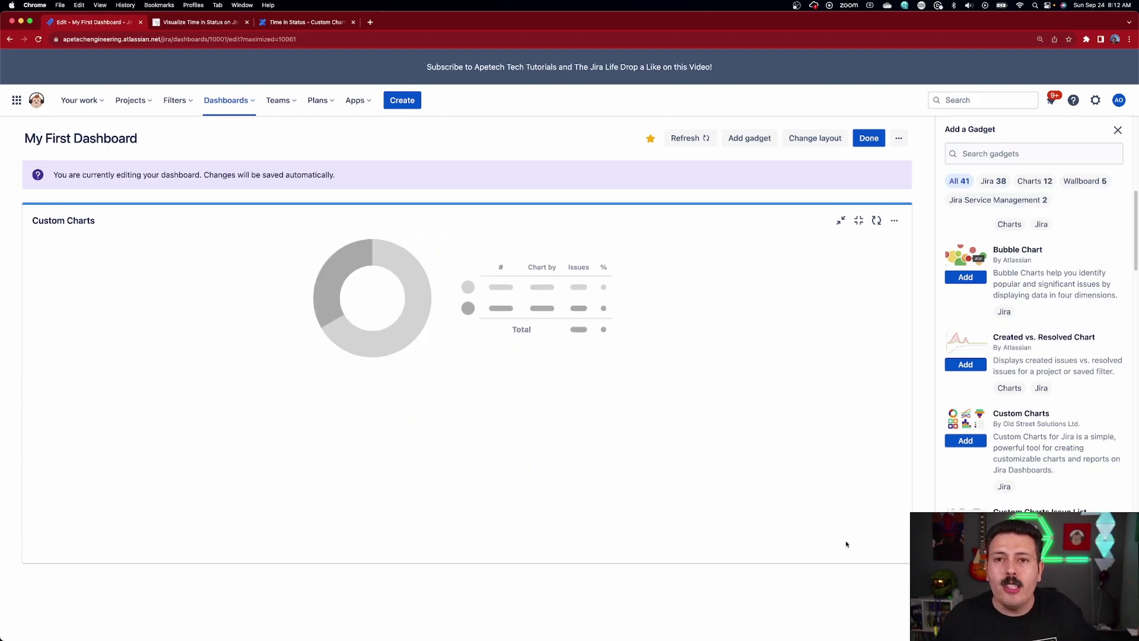